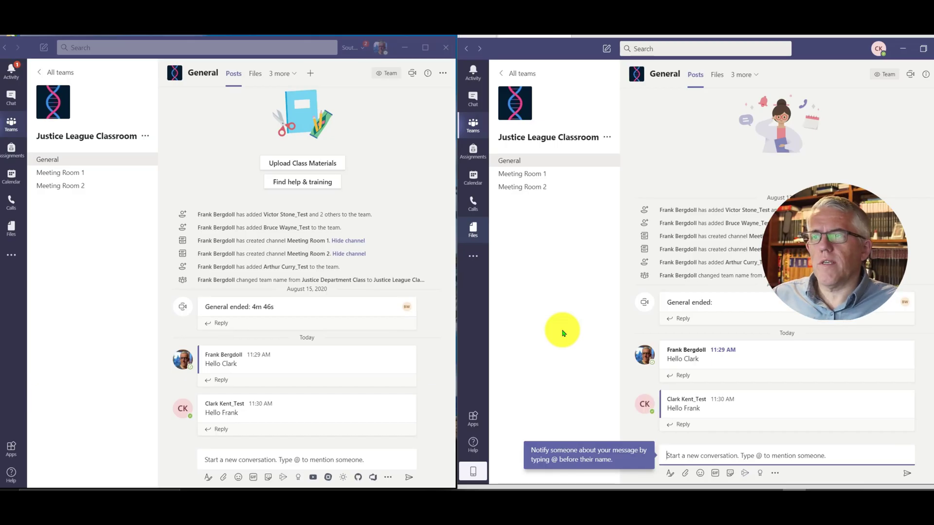
Open the Meeting Room 2 channel in both Teams windows
left_click(379, 139)
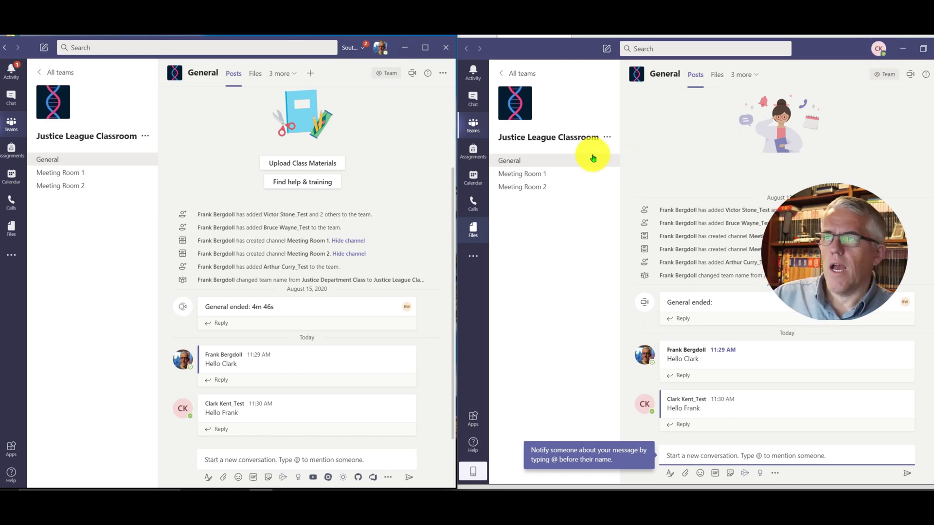
left_click(79, 186)
left_click(548, 271)
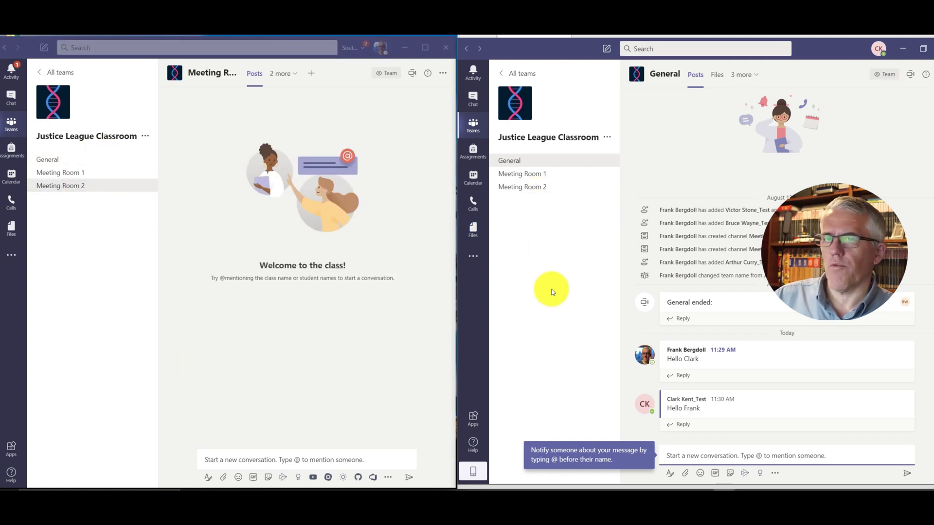
left_click(520, 186)
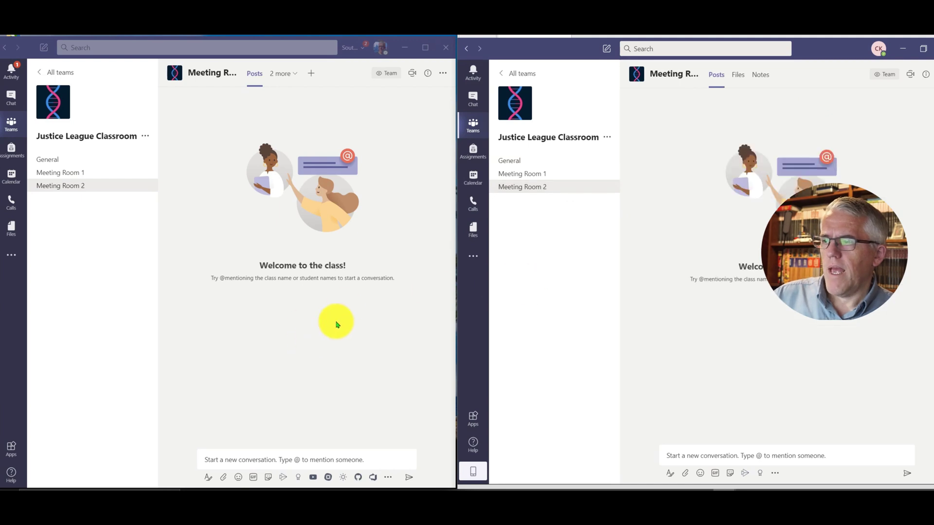
Post 'Hello Clark' as a new conversation in Meeting Room 2
left_click(306, 458)
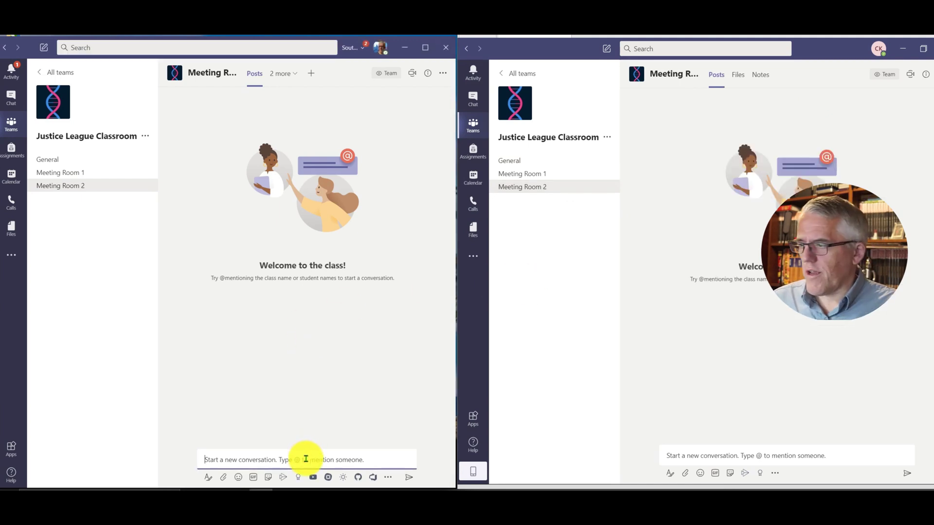
type("Hello")
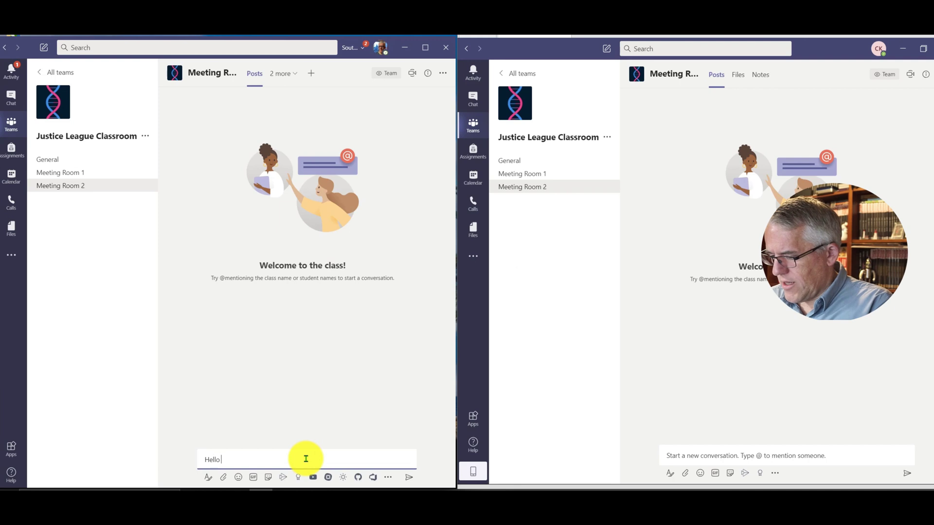
type(" Clark")
key("Return")
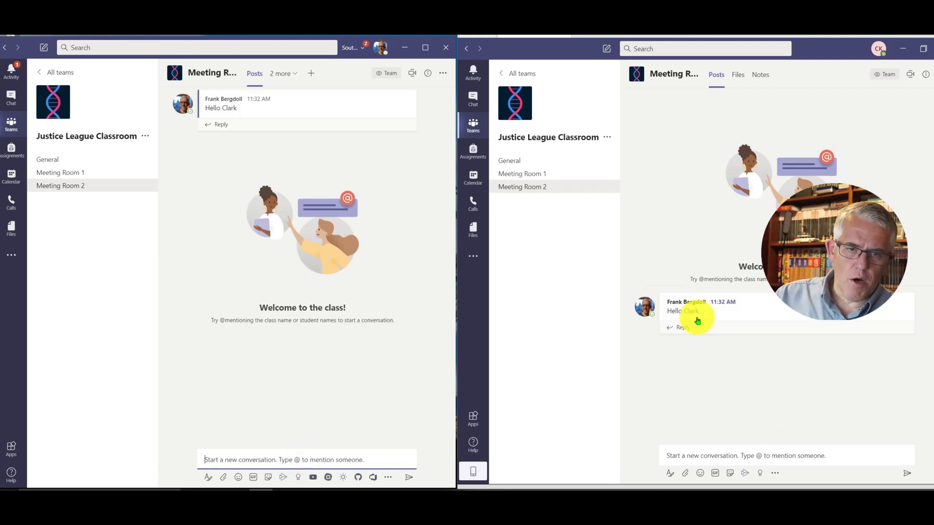
From the second account, reply 'Hello Frank' to the greeting post
left_click(688, 333)
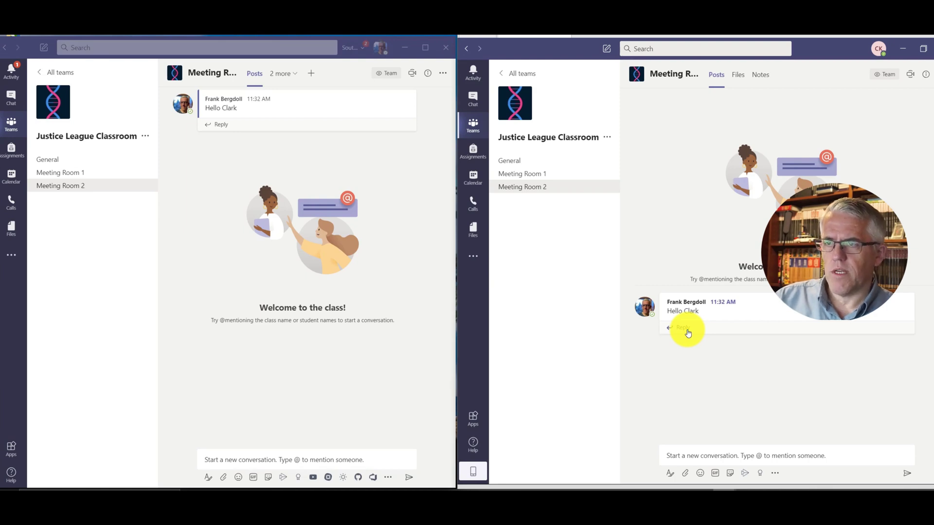
left_click(682, 331)
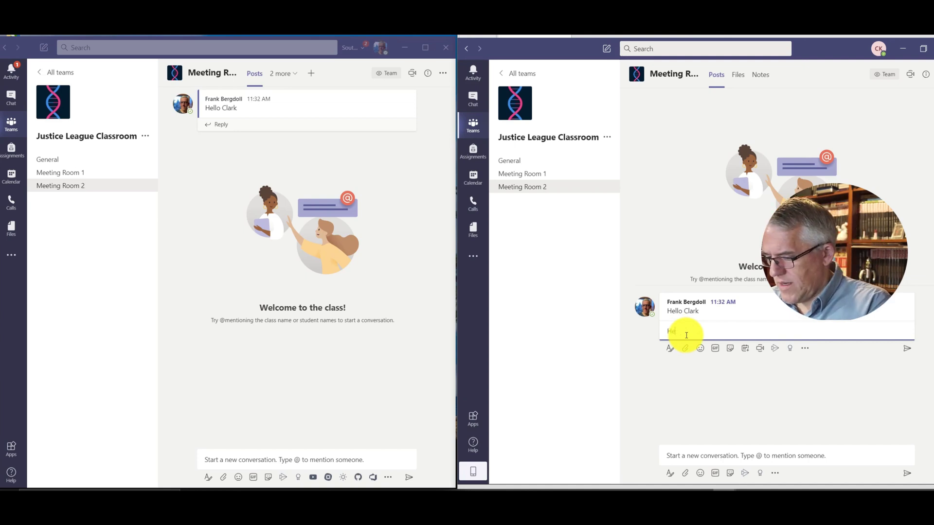
type("Hello Frank")
key("Return")
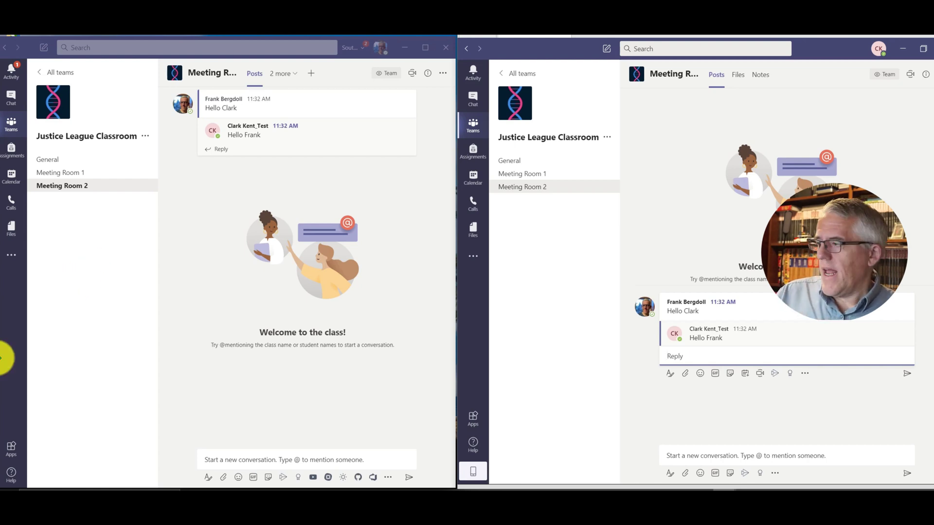
left_click(11, 448)
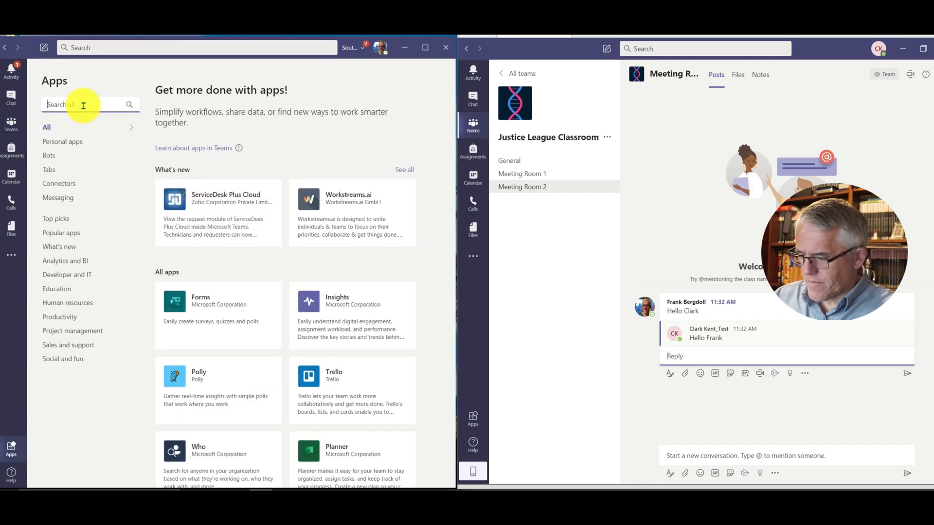
type("polly")
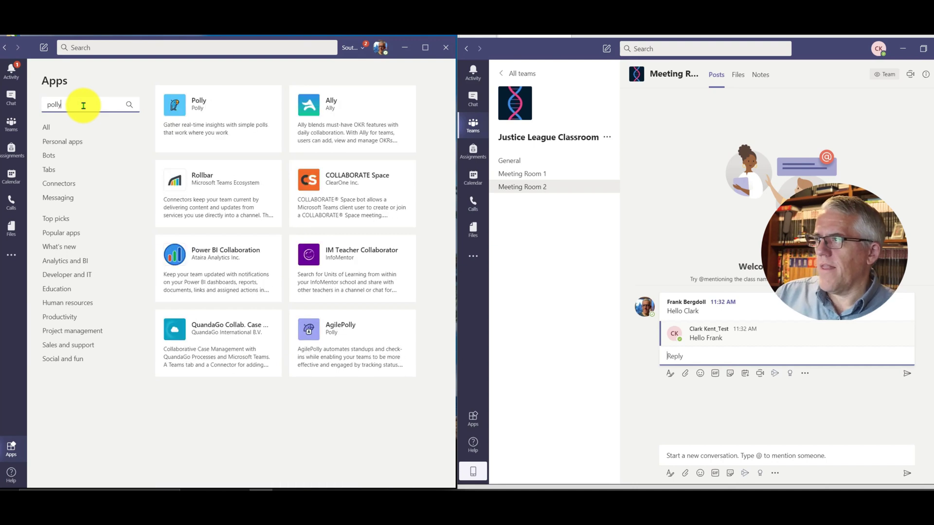
left_click(180, 107)
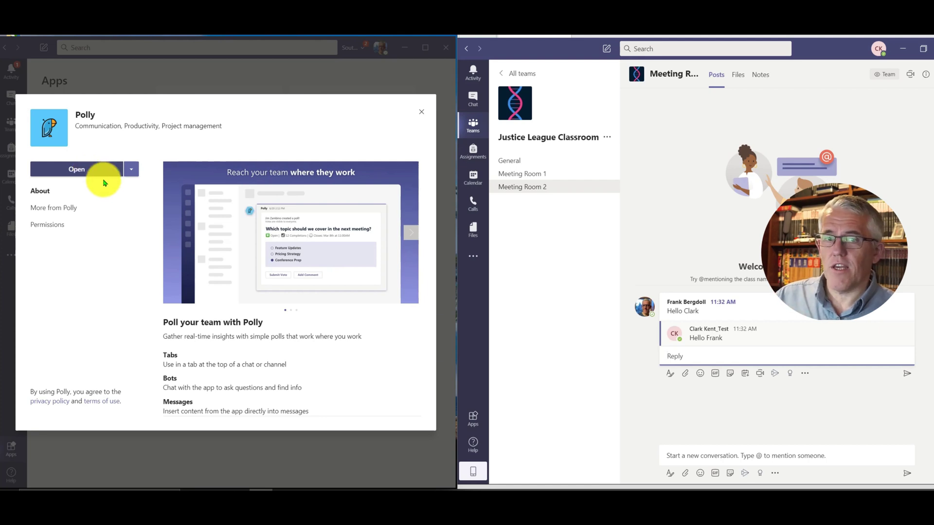
left_click(422, 112)
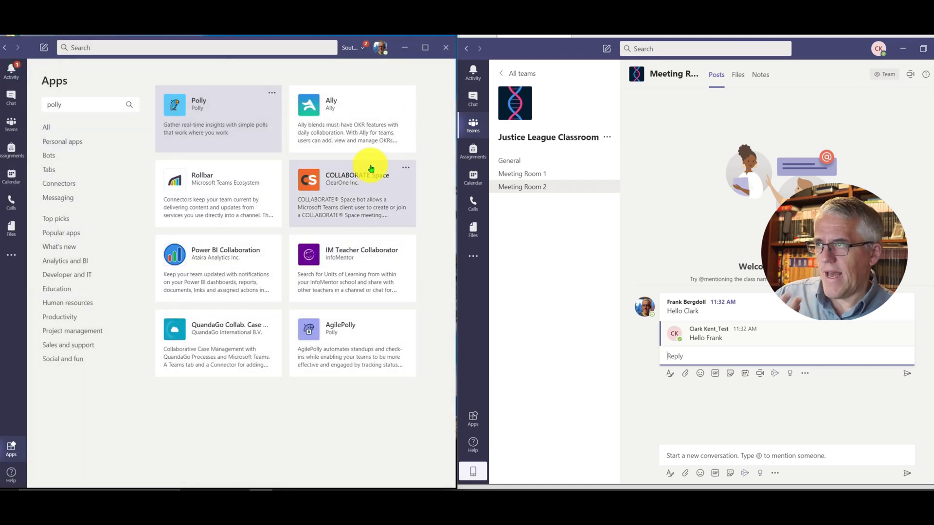
left_click(343, 124)
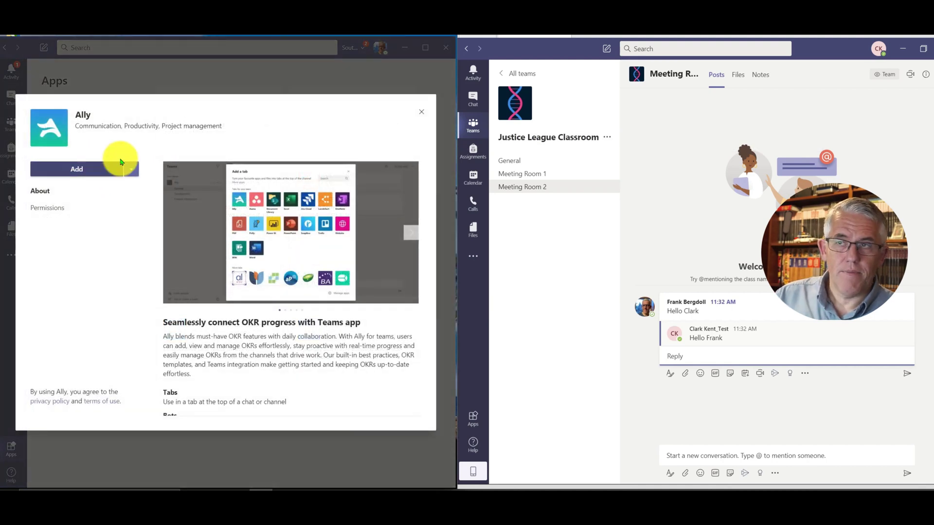
left_click(422, 112)
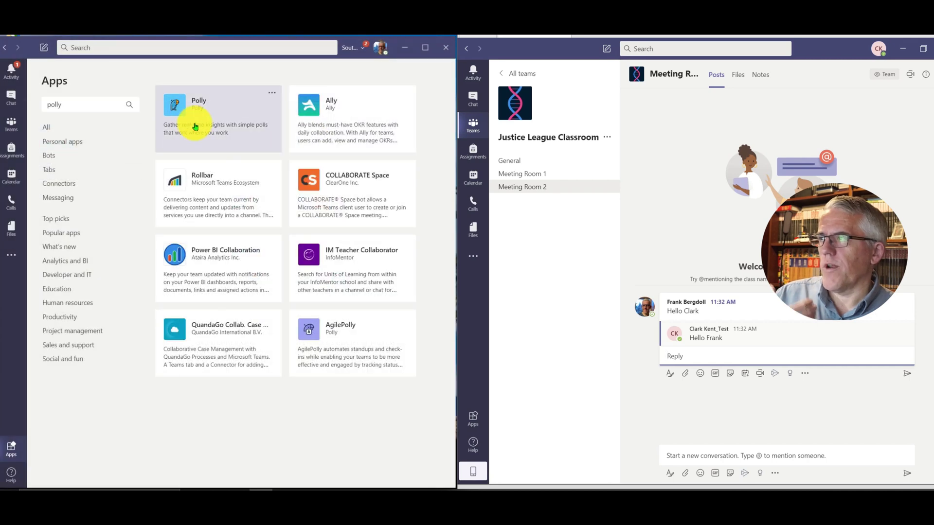
left_click(196, 127)
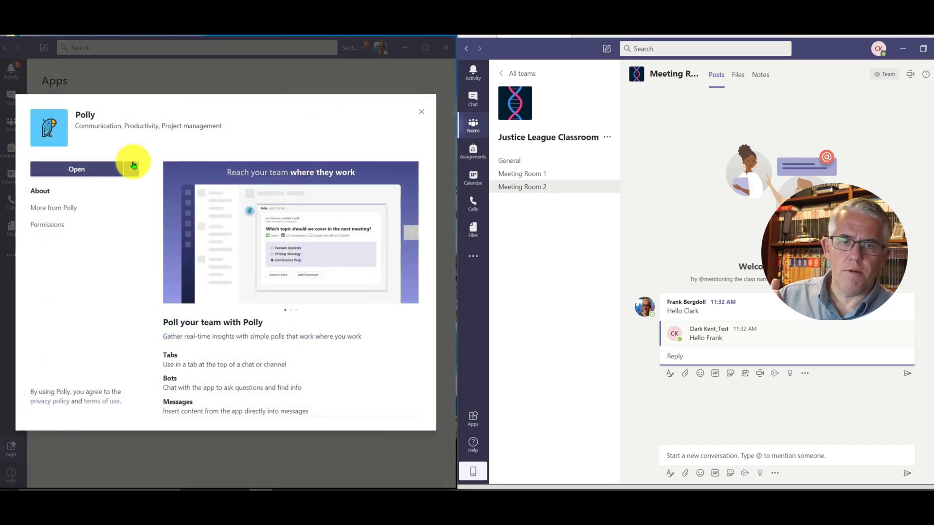
left_click(421, 115)
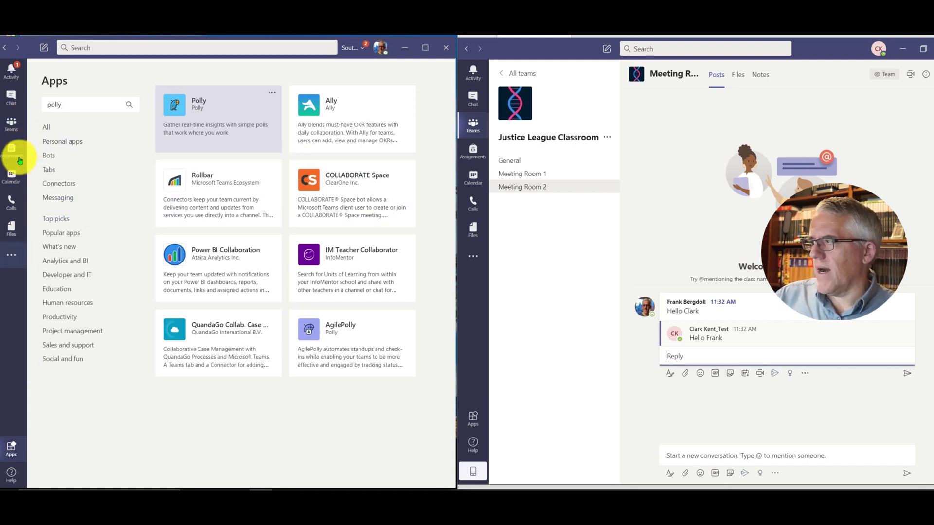
left_click(10, 126)
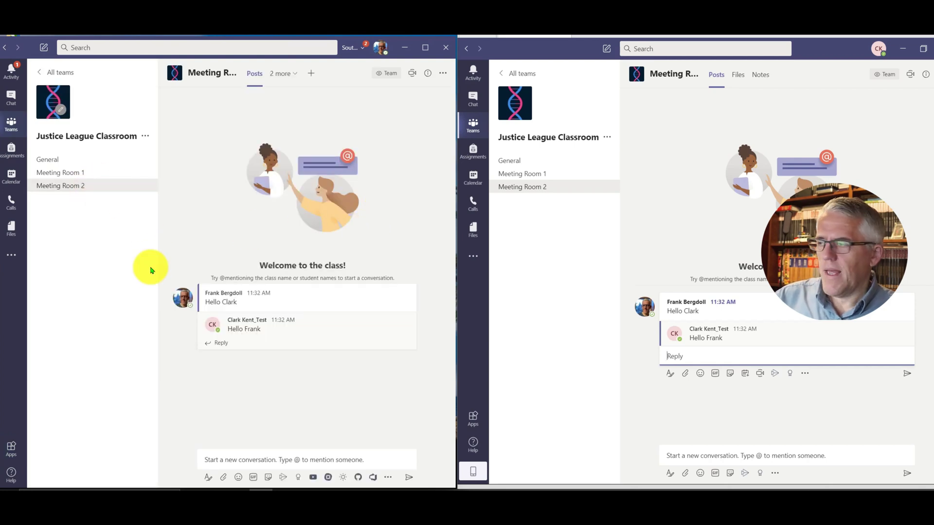
Check the added-apps list, then launch Polly from the post compose box's apps
left_click(13, 257)
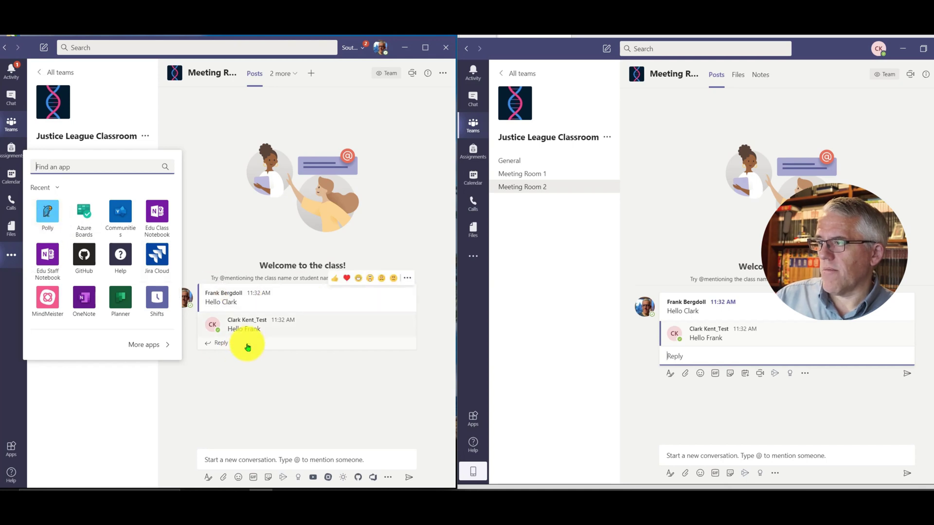
left_click(280, 384)
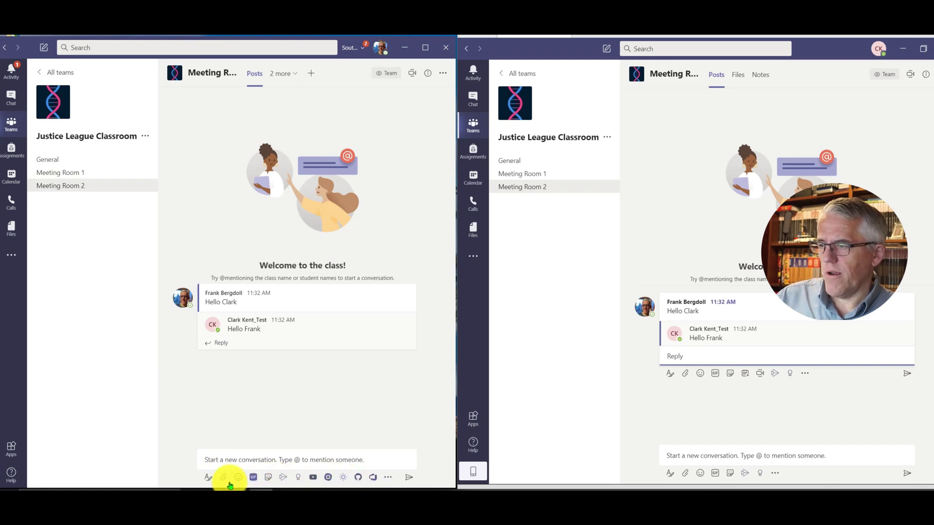
left_click(389, 480)
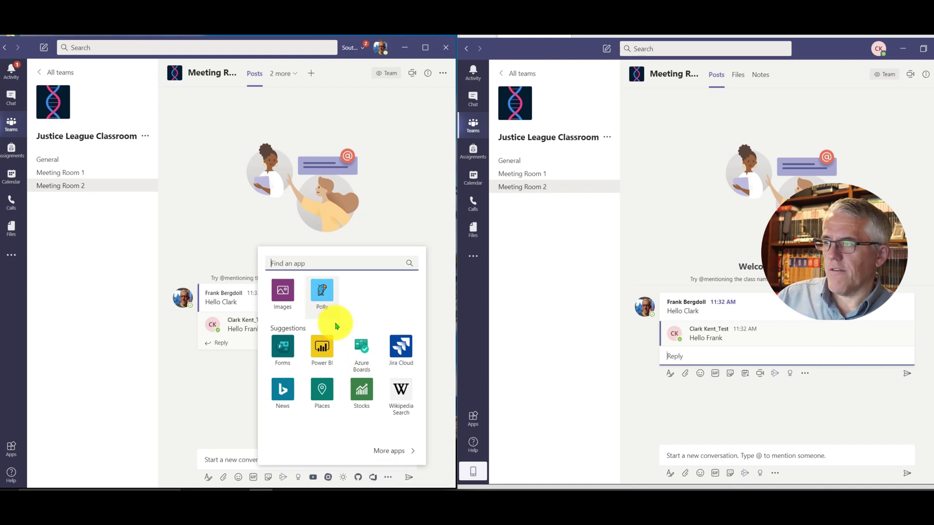
left_click(321, 298)
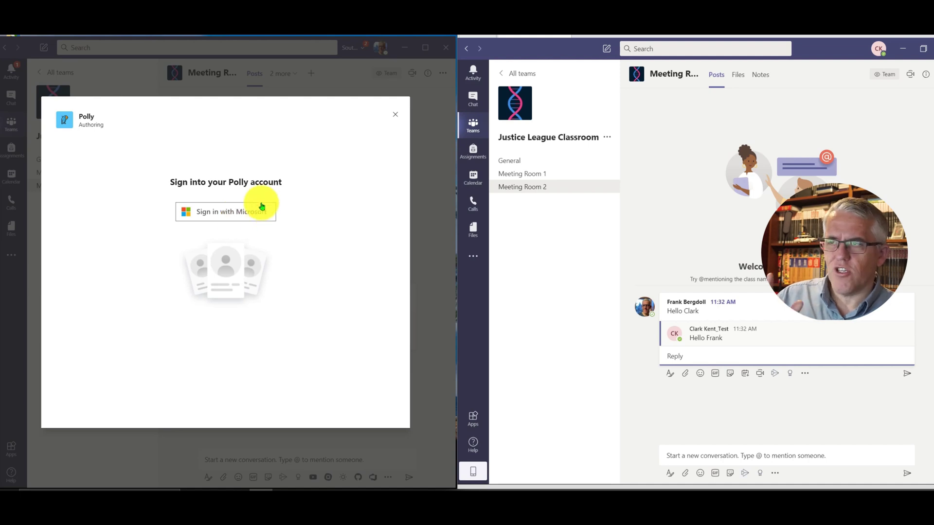
Close and reopen Polly, then sign in to Polly with a Microsoft account
left_click(395, 116)
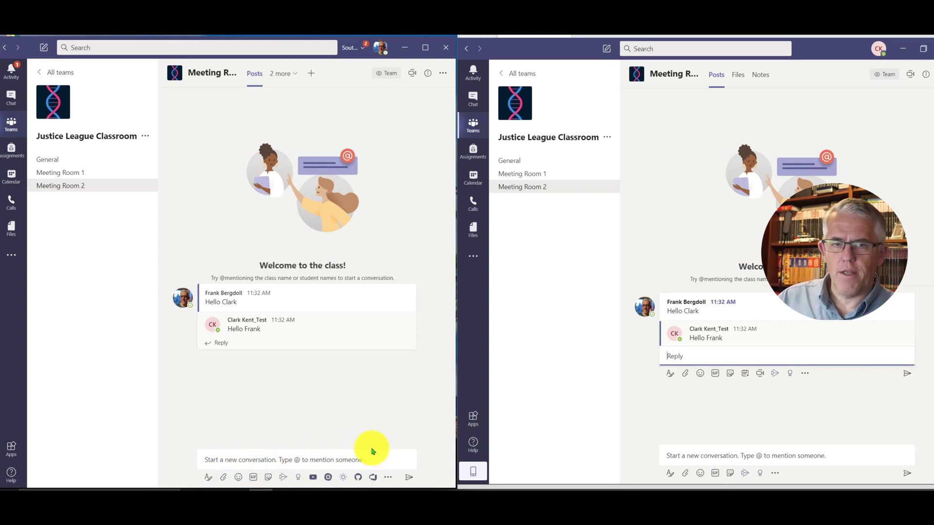
left_click(388, 478)
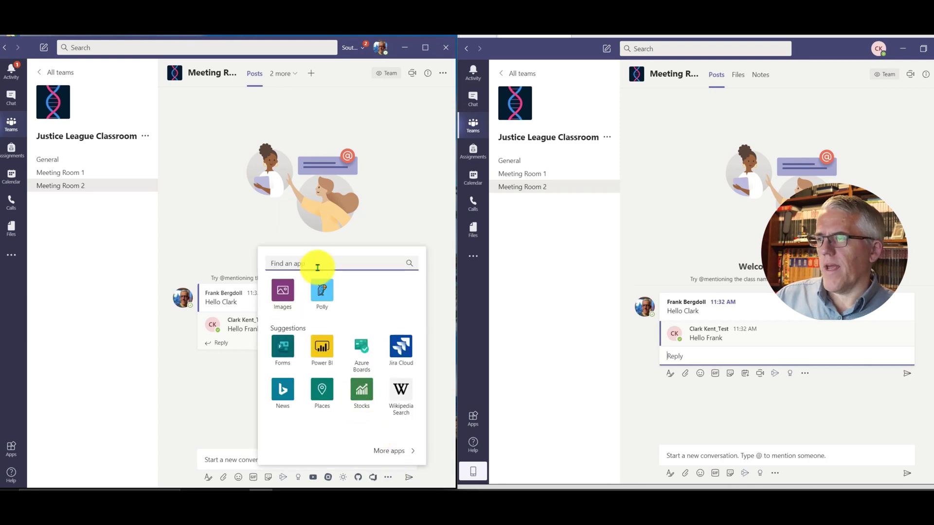
key("Escape")
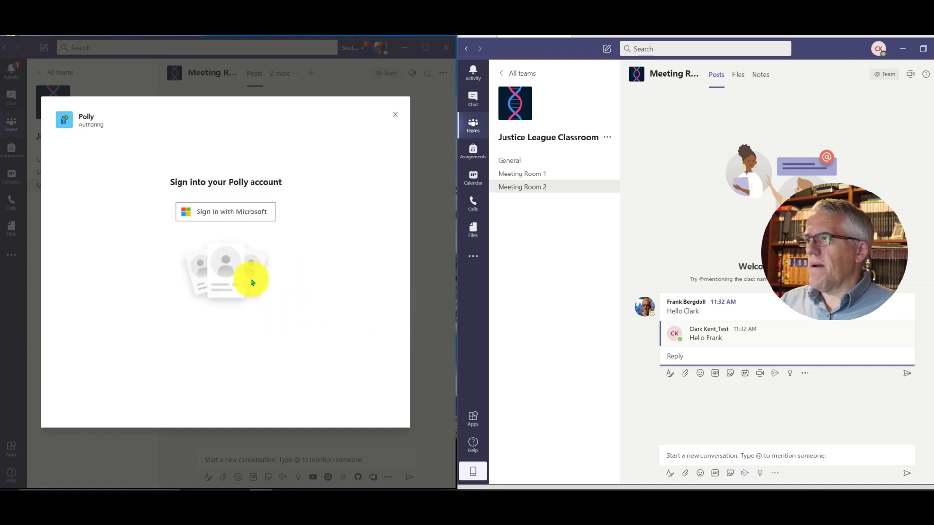
left_click(239, 213)
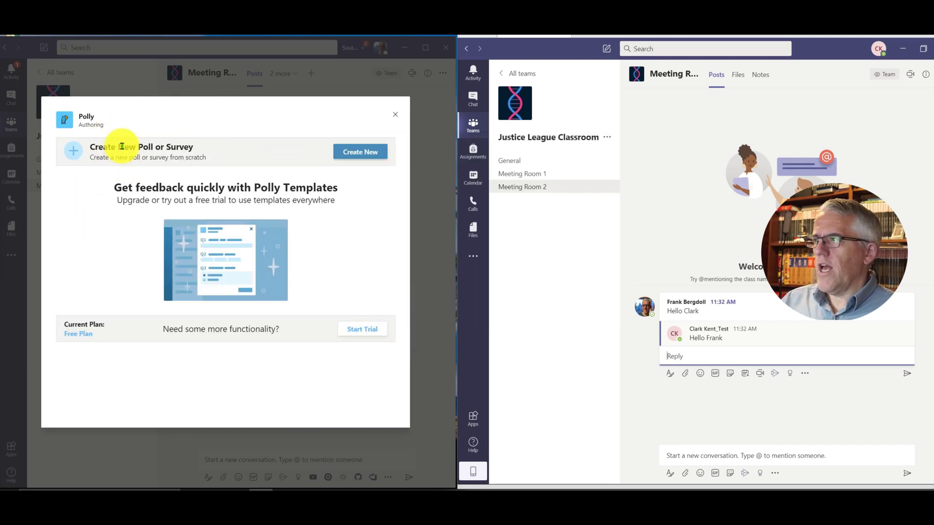
Start a new Polly poll from scratch, keeping Meeting Room 2 as the audience
left_click(369, 155)
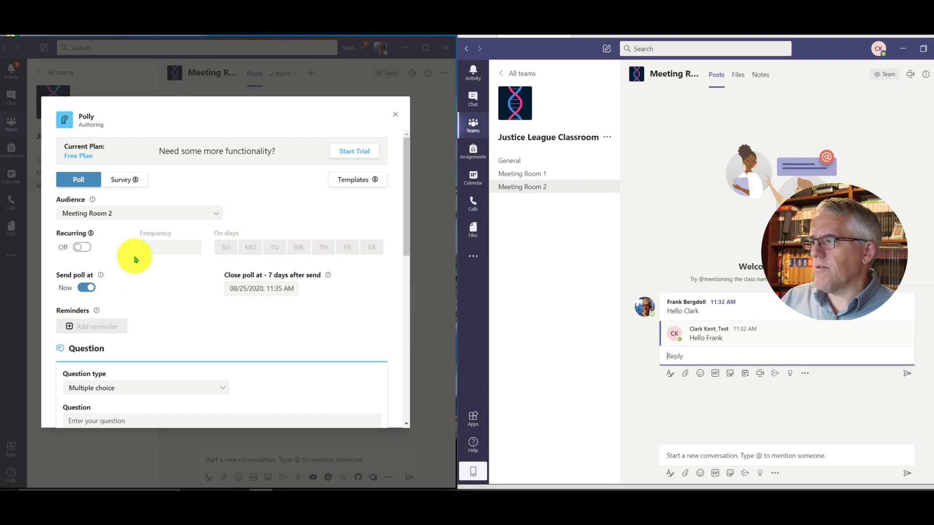
scroll(117, 229, "down", 1)
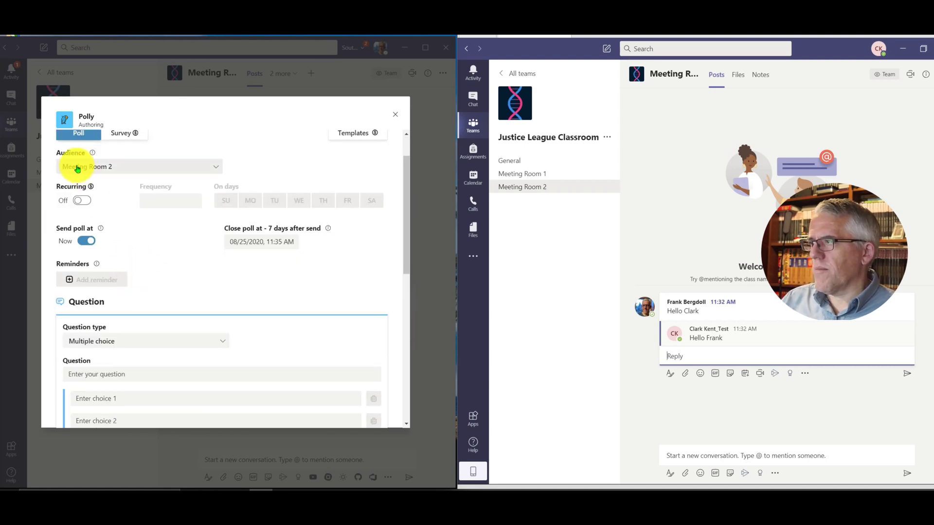
left_click(219, 171)
left_click(107, 178)
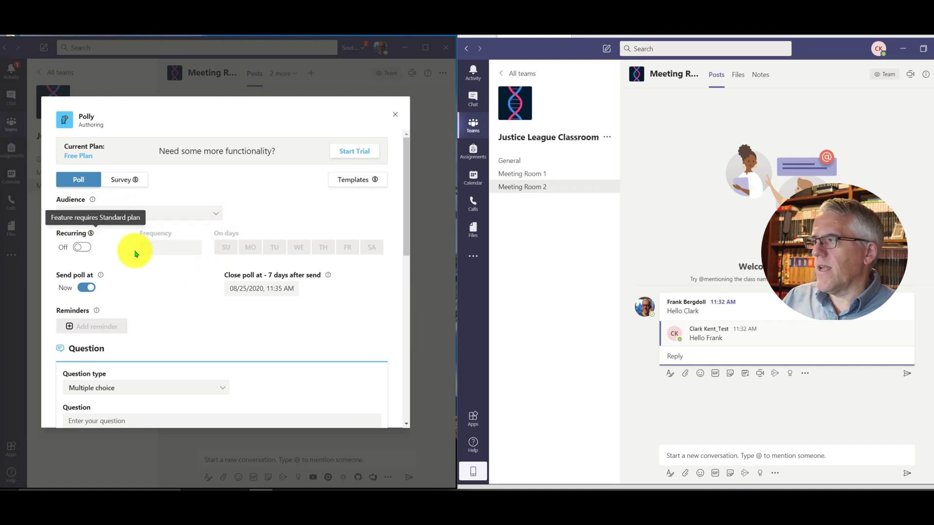
mouse_move(93, 200)
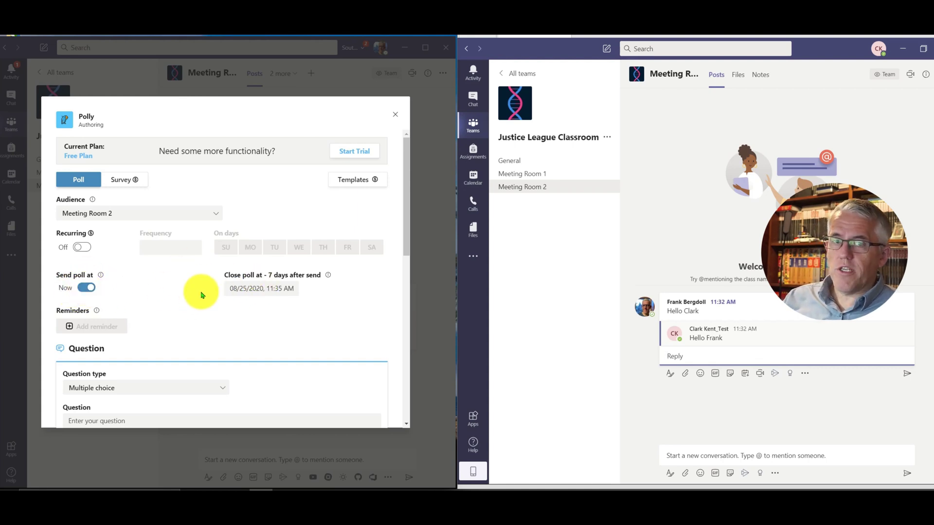
scroll(203, 297, "down", 2)
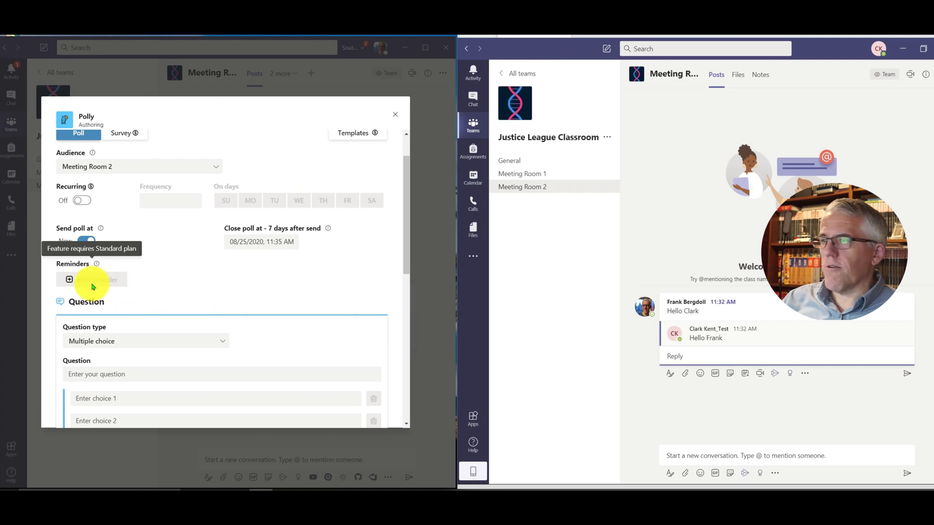
scroll(156, 284, "down", 4)
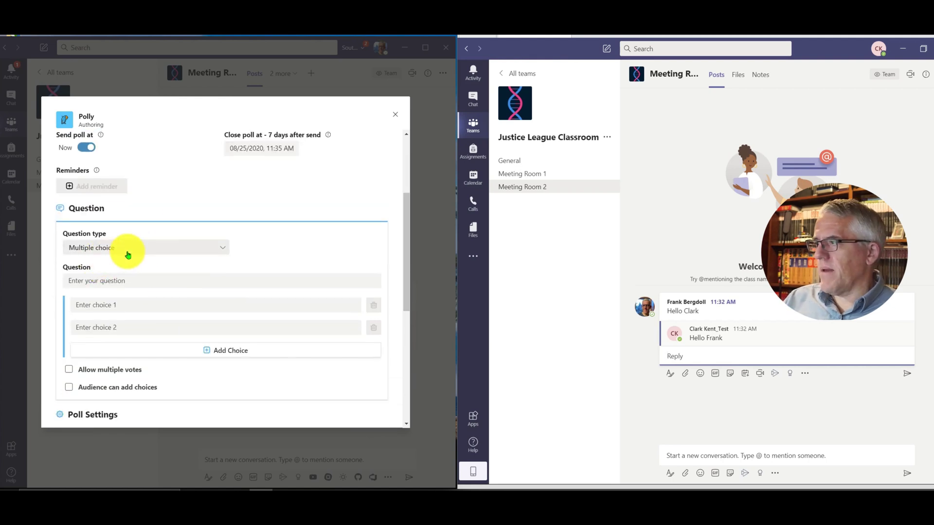
left_click(110, 250)
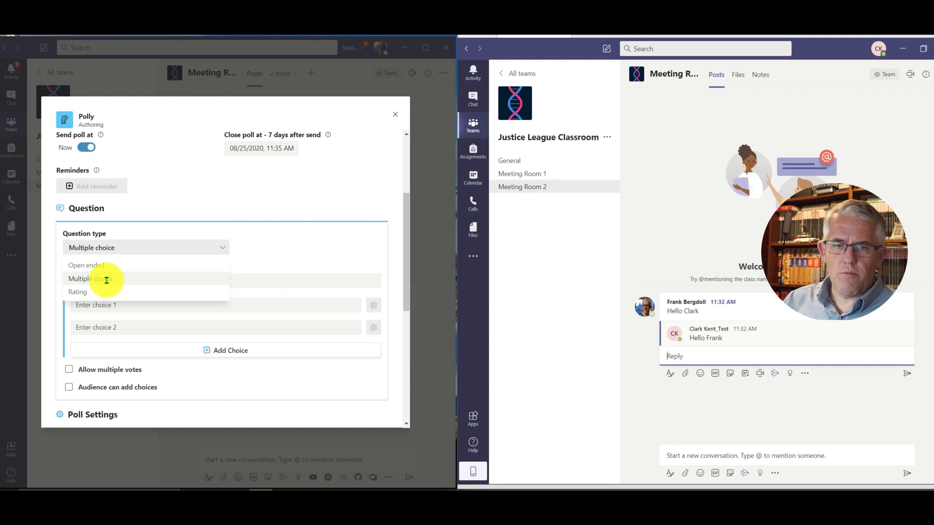
left_click(285, 246)
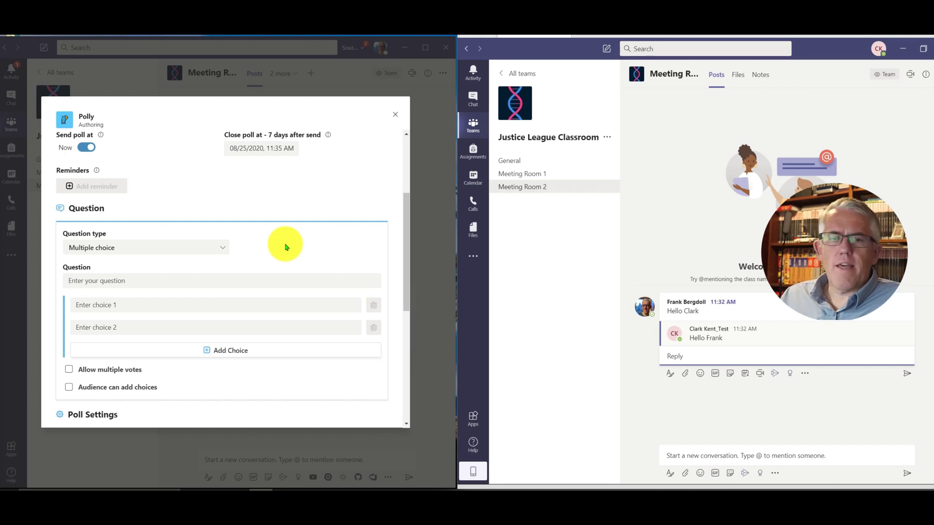
Enter the question 'Have you subscribed to this channel?' with choices 'Yes' and 'No - but I h just did'
left_click(149, 280)
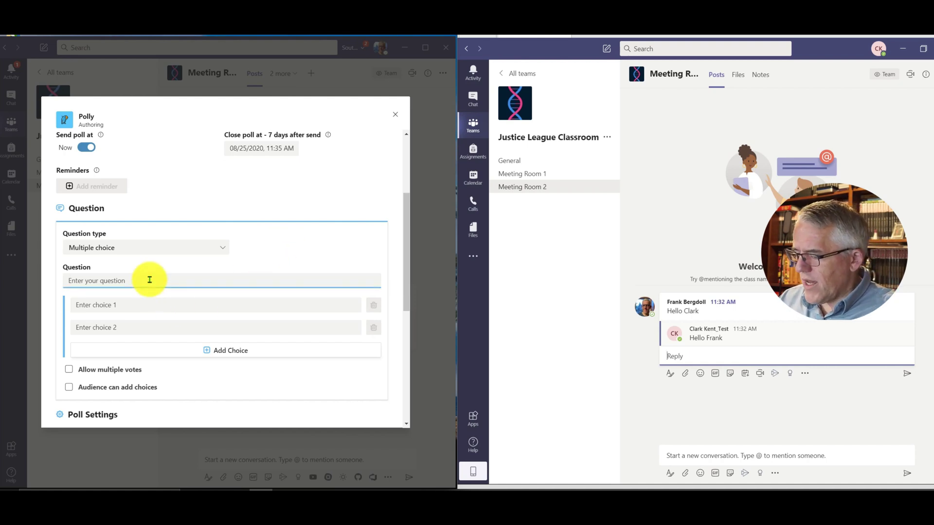
type("Have you subscribed to this channel?")
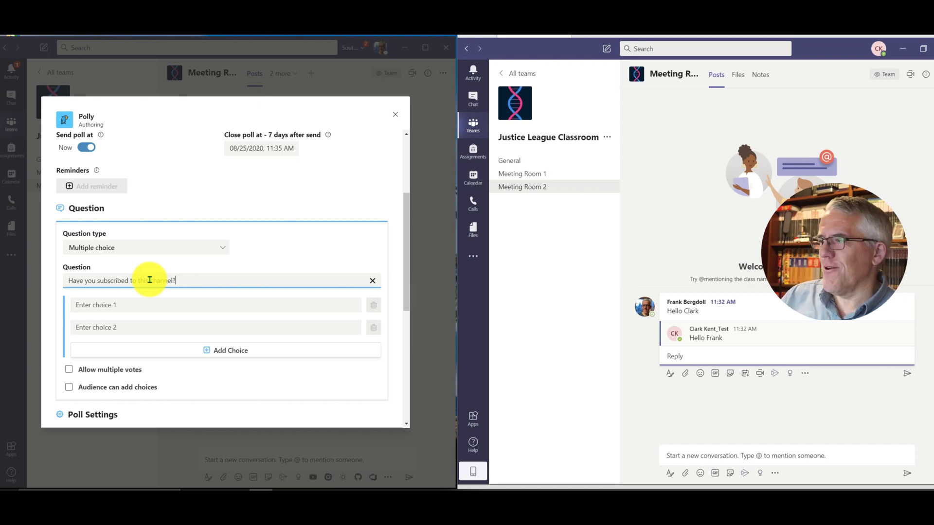
left_click(124, 309)
type("Yes")
key("Tab")
type("N")
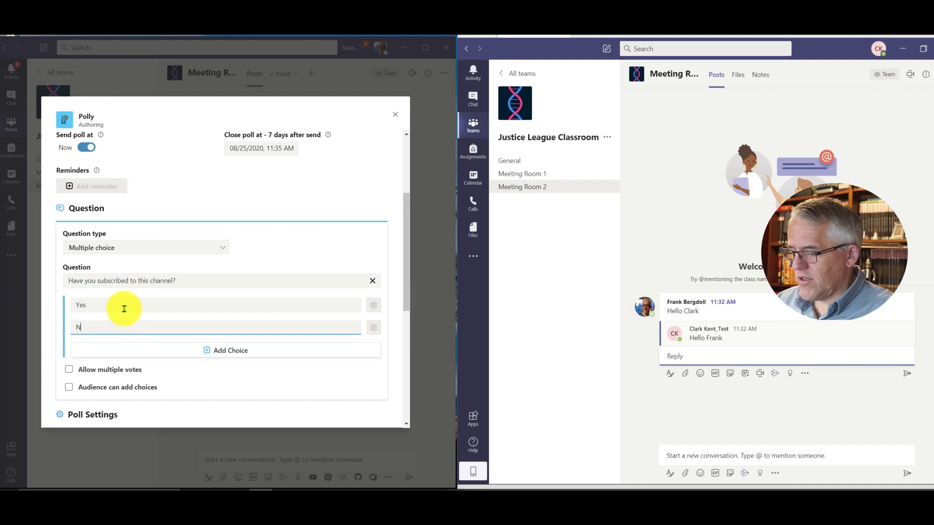
type("o - but I h")
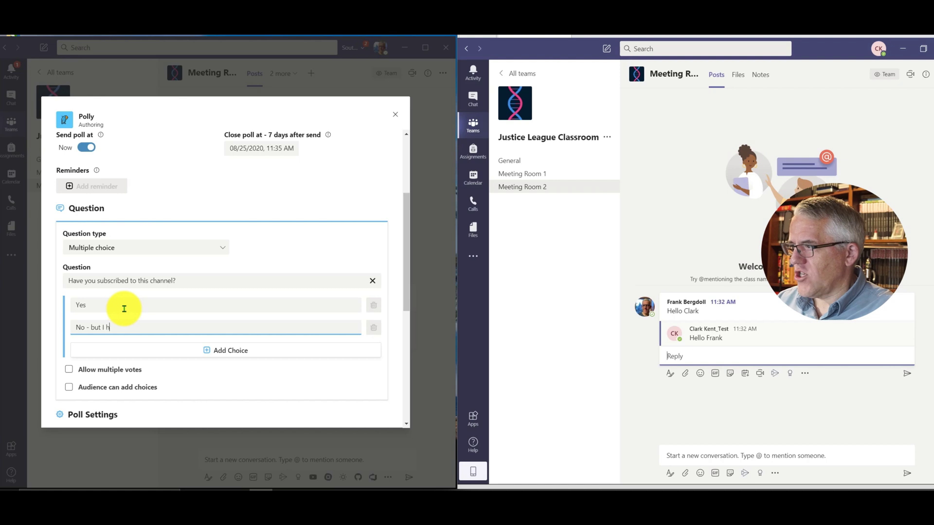
type(" just did")
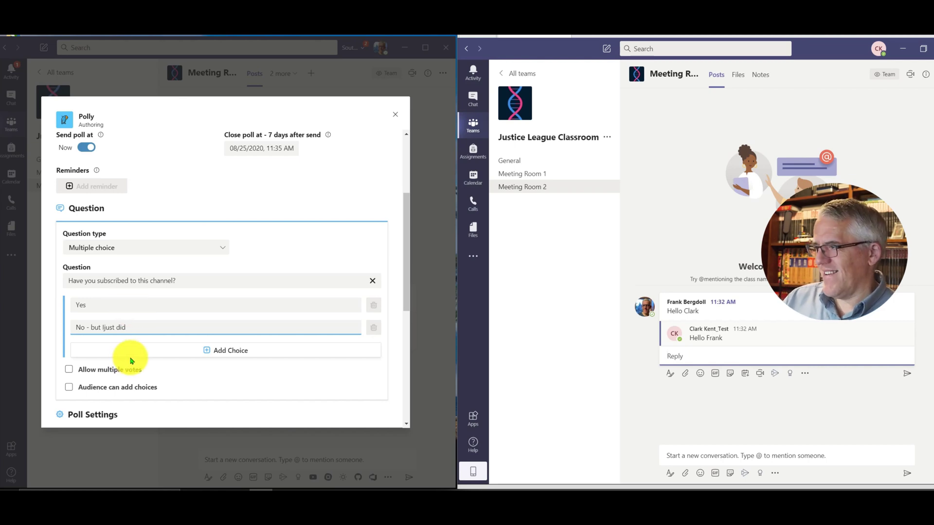
scroll(184, 367, "down", 3)
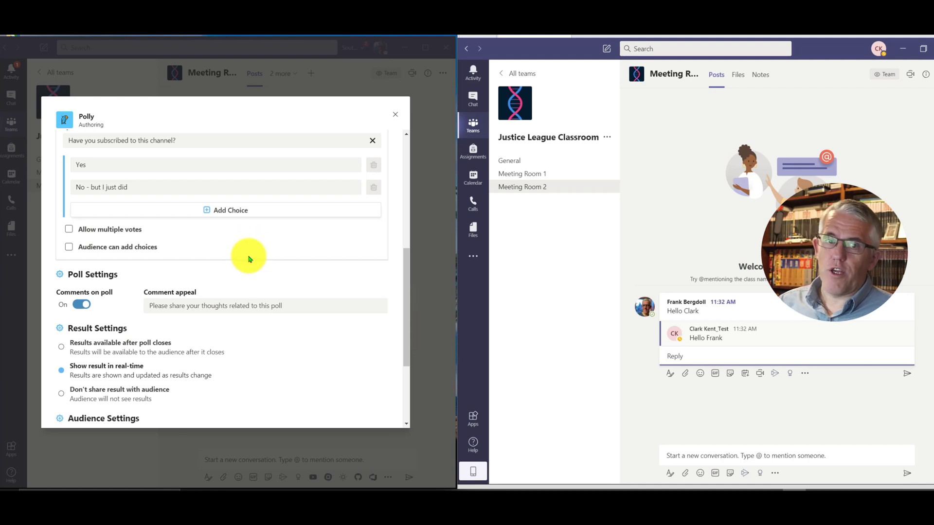
scroll(246, 254, "down", 1)
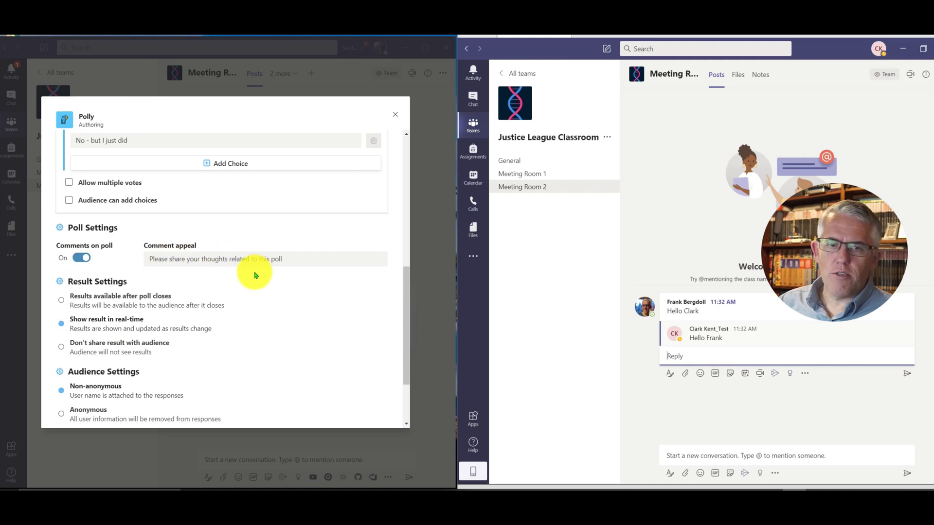
scroll(223, 267, "down", 2)
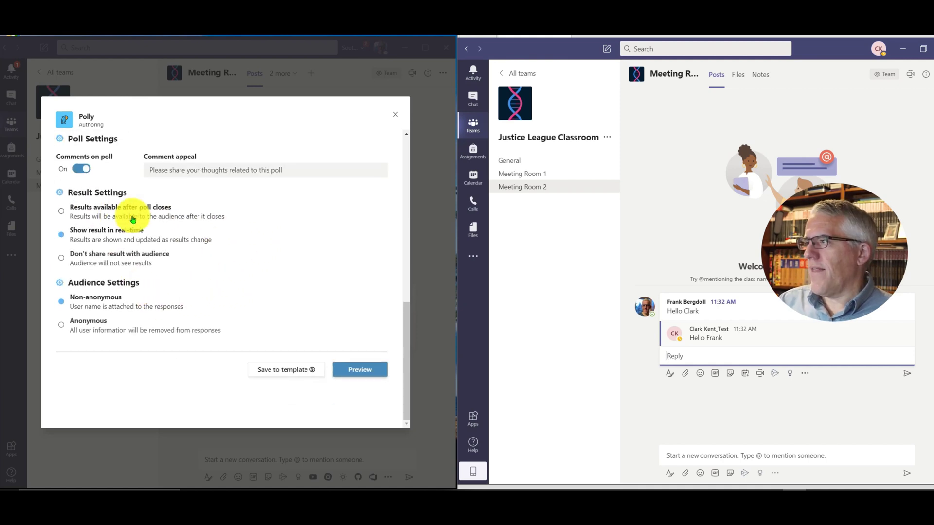